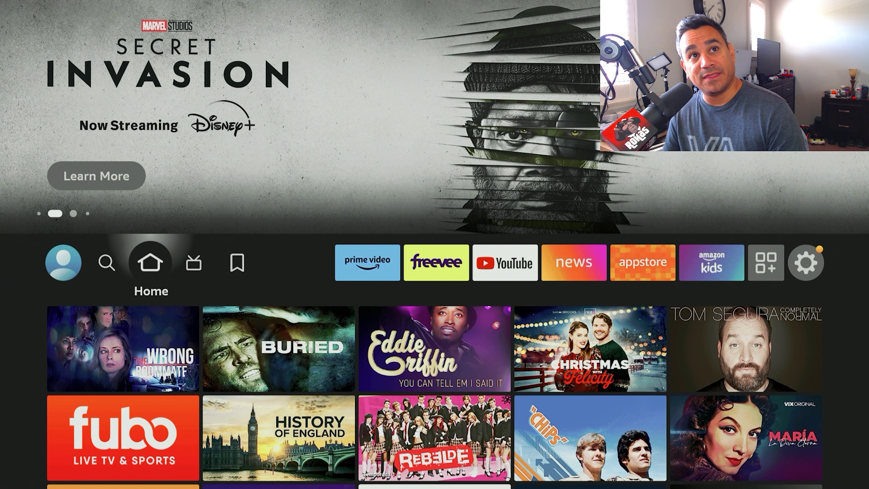
Step: Go from the home screen to the device's Settings section
key("Right")
key("Right")
key("Right")
key("Right")
key("Right")
key("Right")
key("Right")
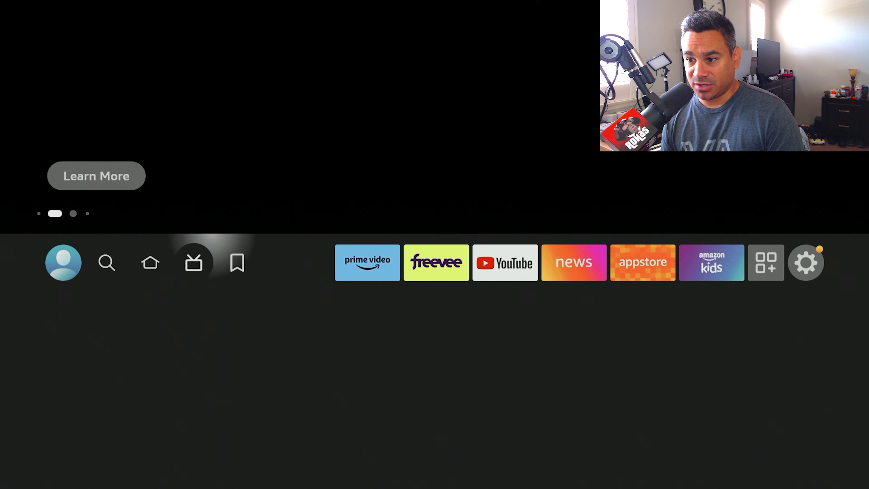
key("Right")
key("Right")
key("Right")
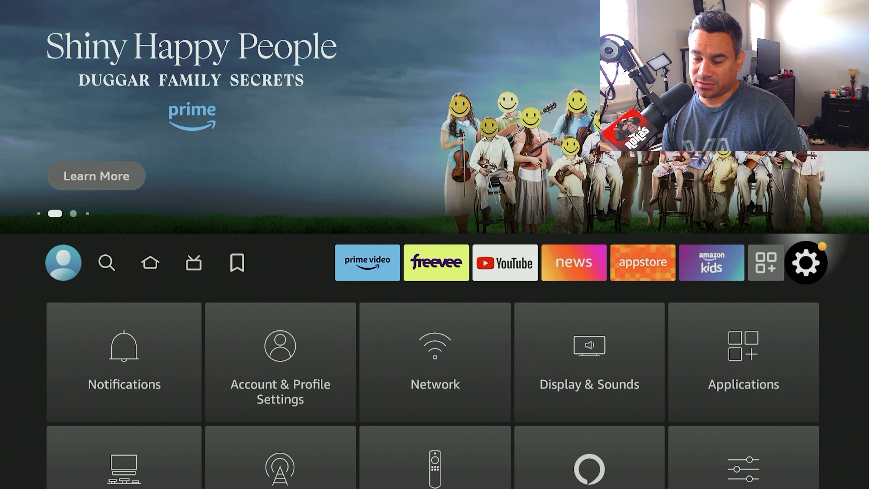
Step: Open the About page within the My Fire TV settings
key("Down")
key("Down")
key("Down")
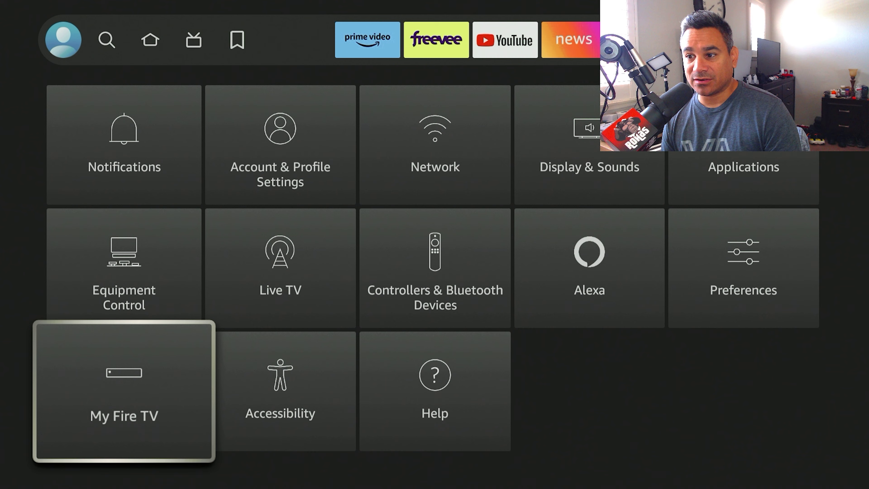
key("Return")
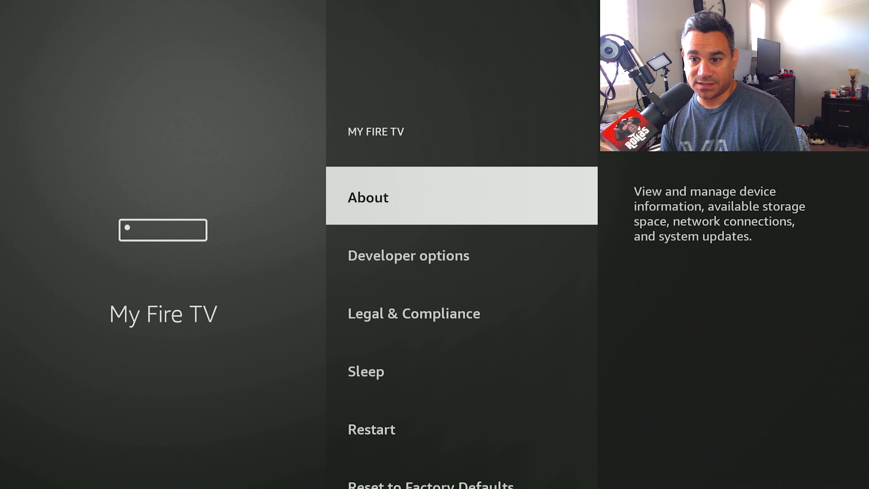
key("Return")
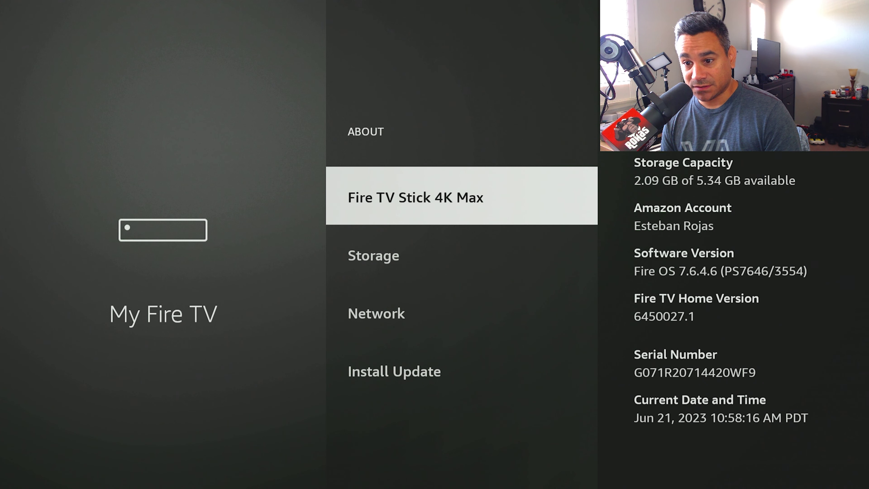
Step: Install the available system components update, and check for further updates on the About page
key("Down")
key("Down")
key("Down")
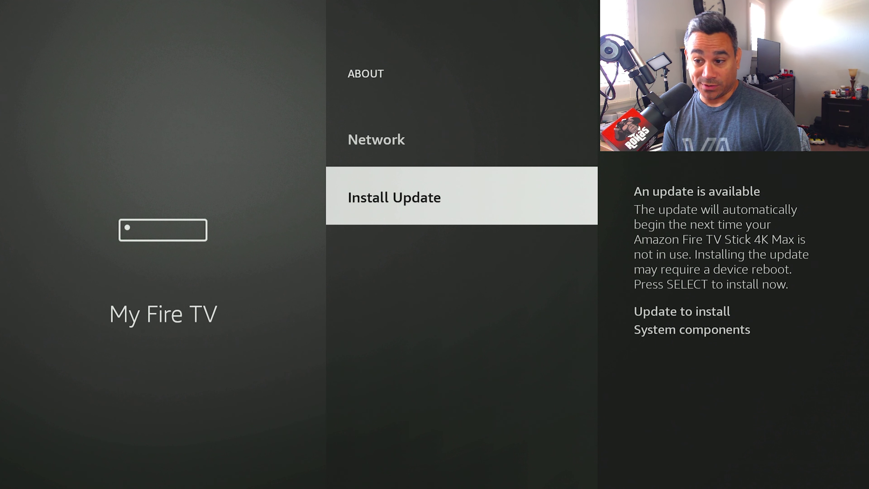
key("Return")
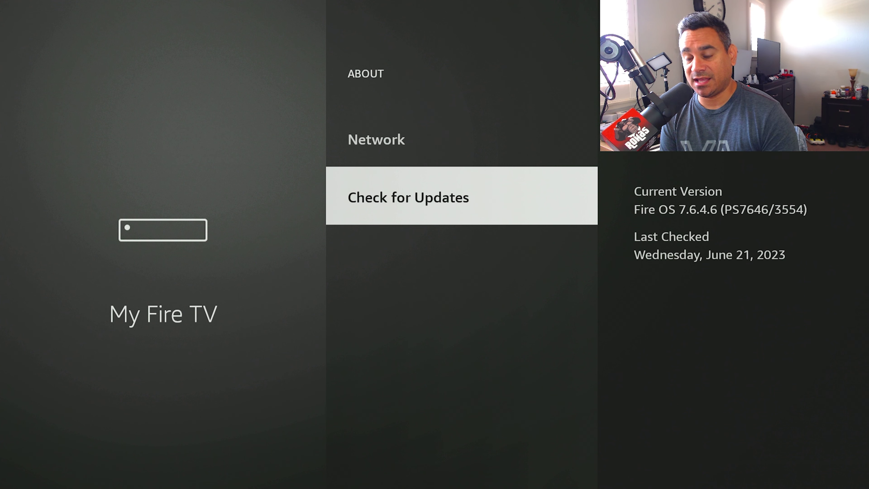
key("Return")
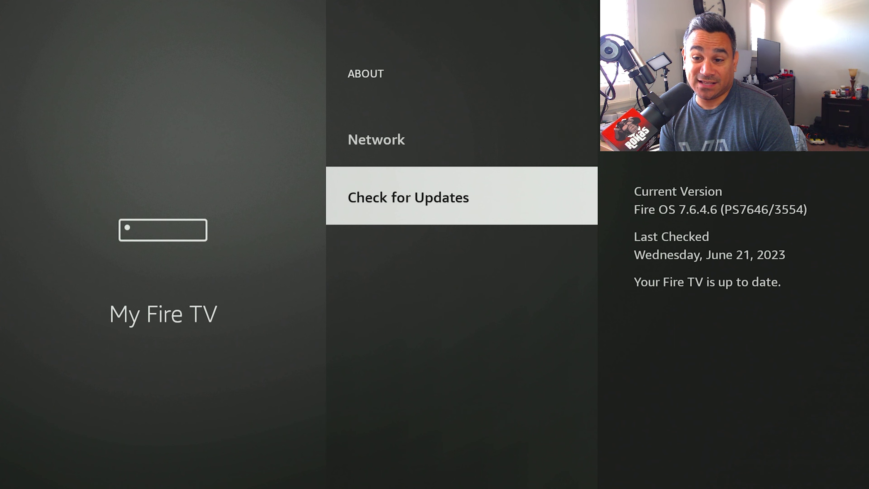
key("Up")
key("Up")
key("Up")
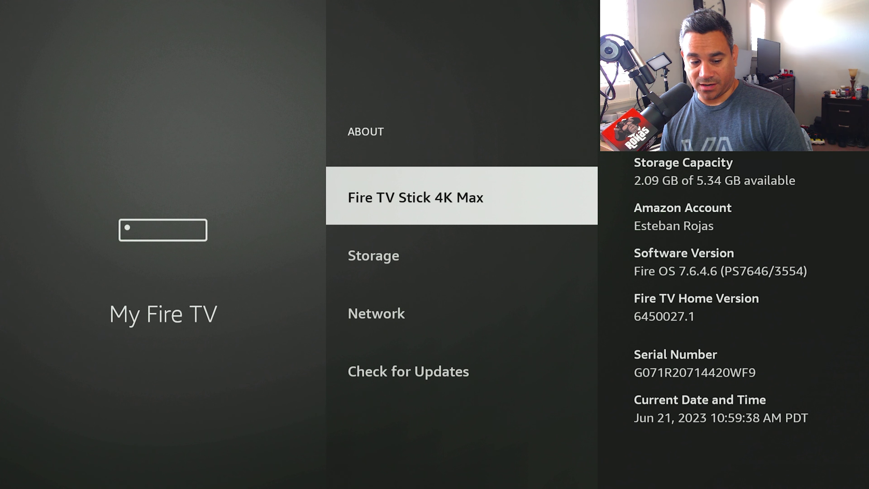
key("Escape")
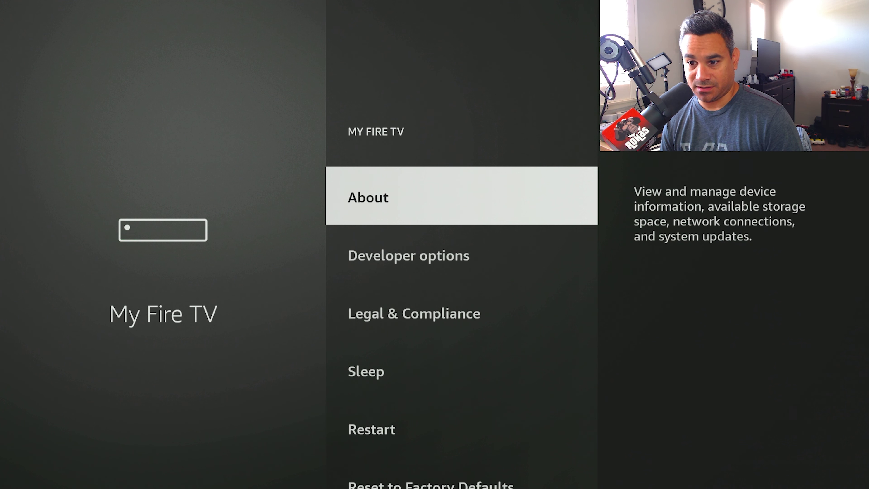
key("Escape")
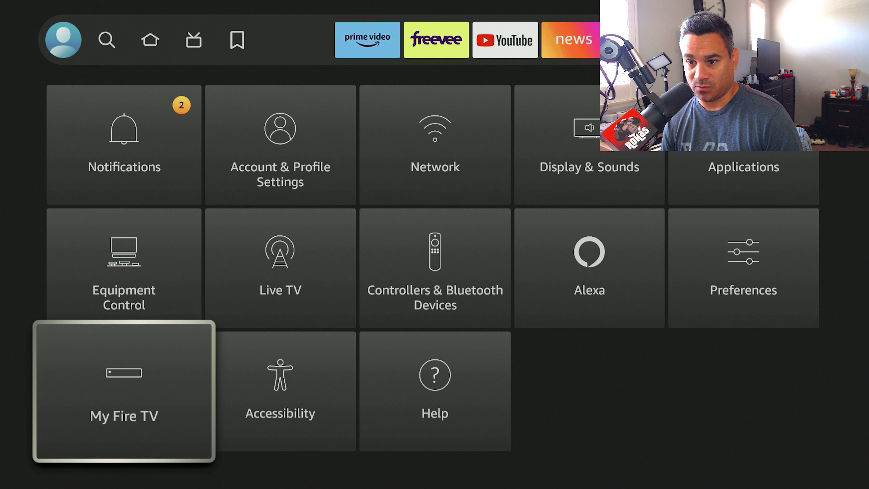
Step: Open the Preferences category in the settings
key("Up")
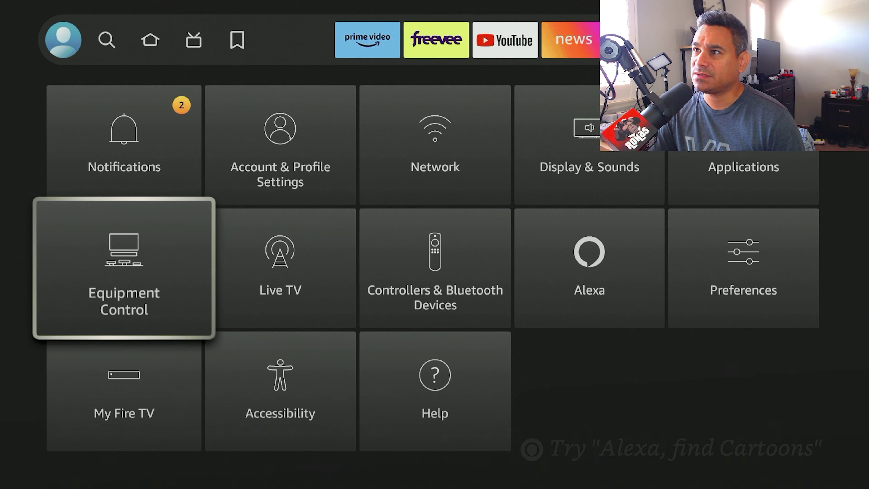
key("Right")
key("Right")
key("Right")
key("Right")
key("Right")
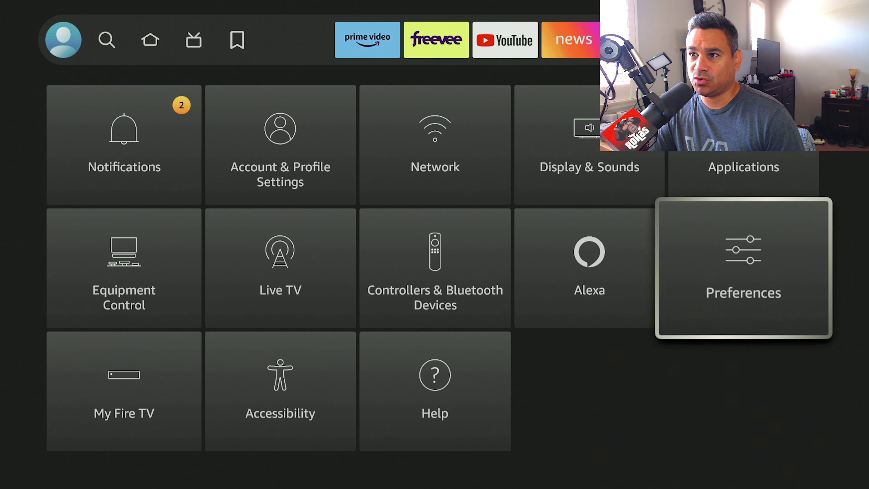
key("Left")
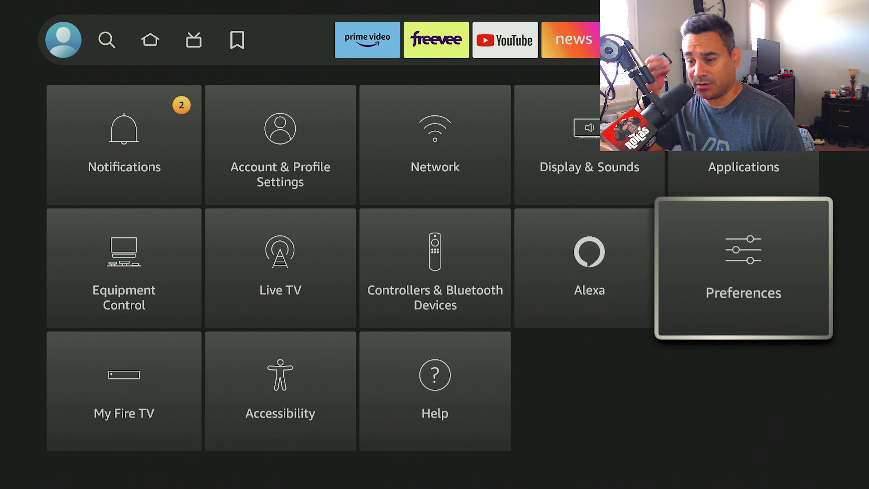
key("Return")
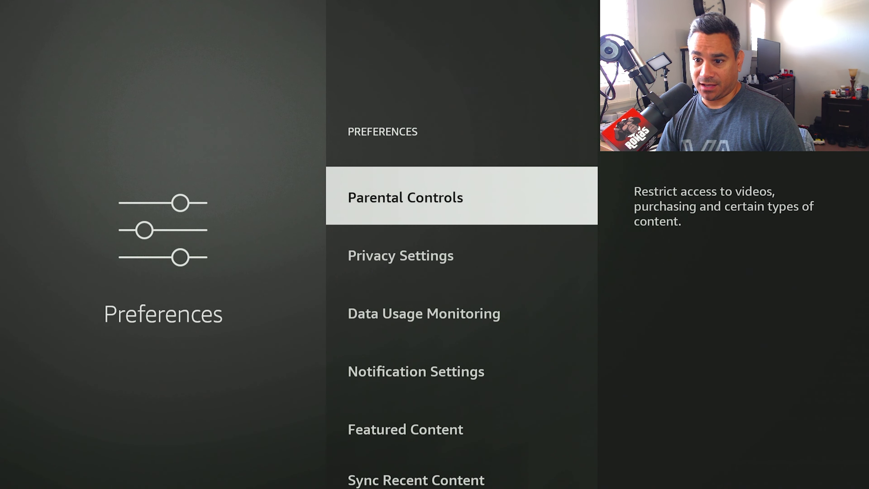
Step: Review the Device Usage Data, Collect App Usage Data and Interest-based Ads options under Privacy Settings
key("Down")
key("Return")
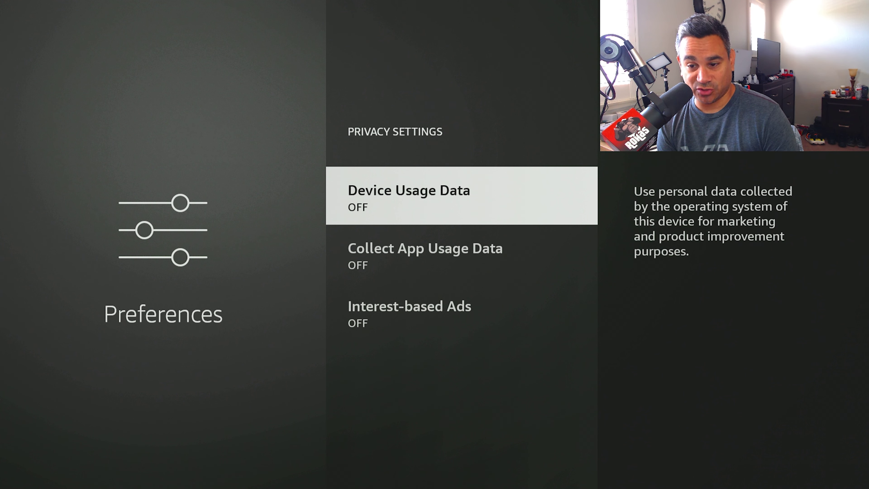
key("Escape")
key("Return")
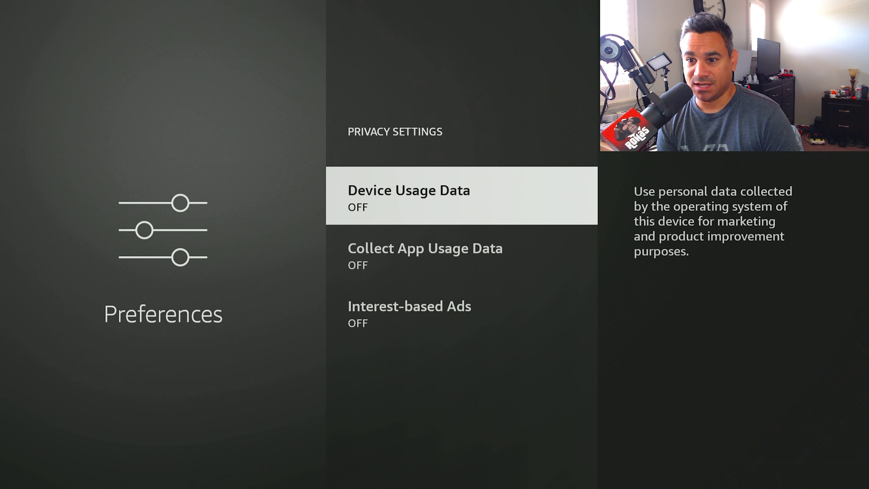
key("Escape")
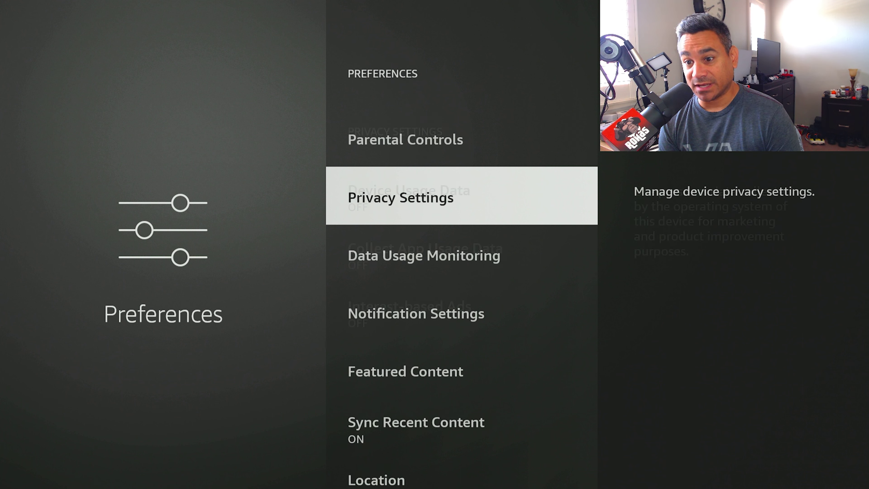
key("Return")
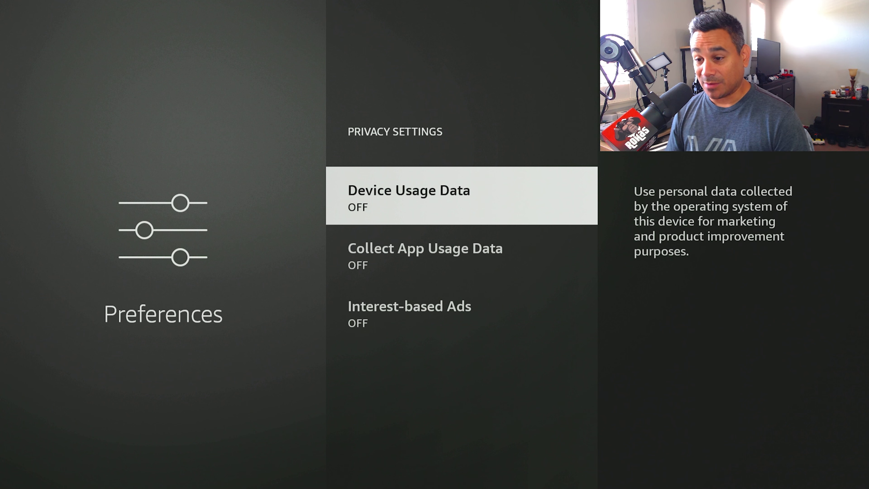
key("Escape")
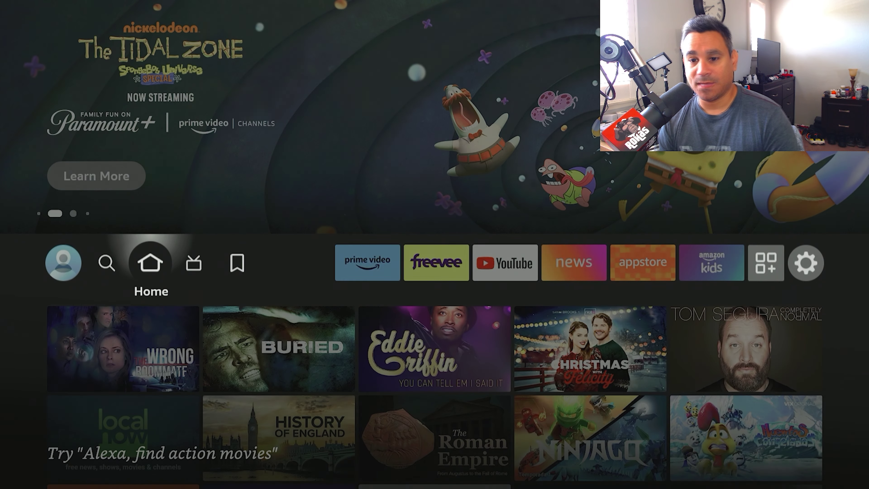
Step: Return from the home screen to the Settings section
key("Right")
key("Right")
key("Right")
key("Right")
key("Right")
key("Right")
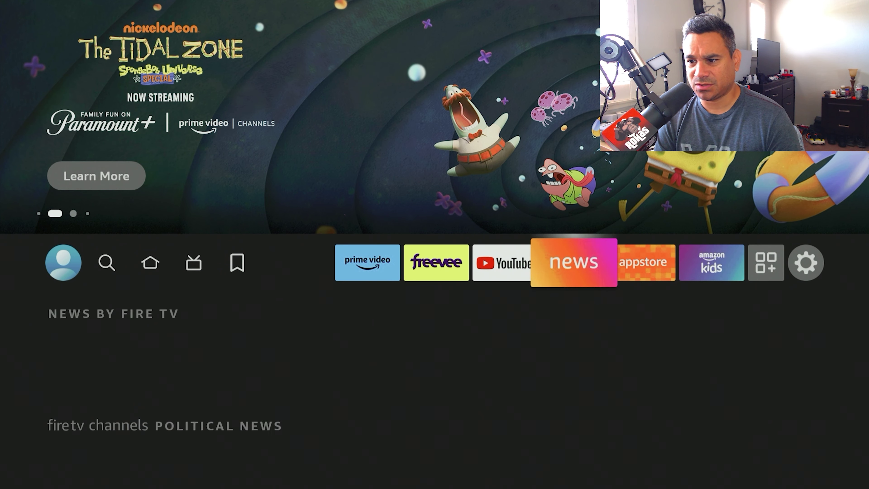
key("Right")
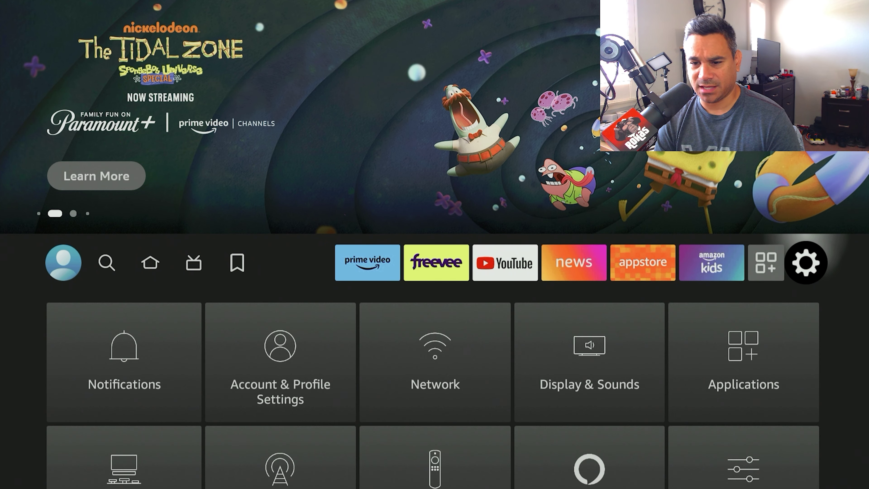
Step: Open the My Fire TV category from the settings grid
key("Down")
key("Down")
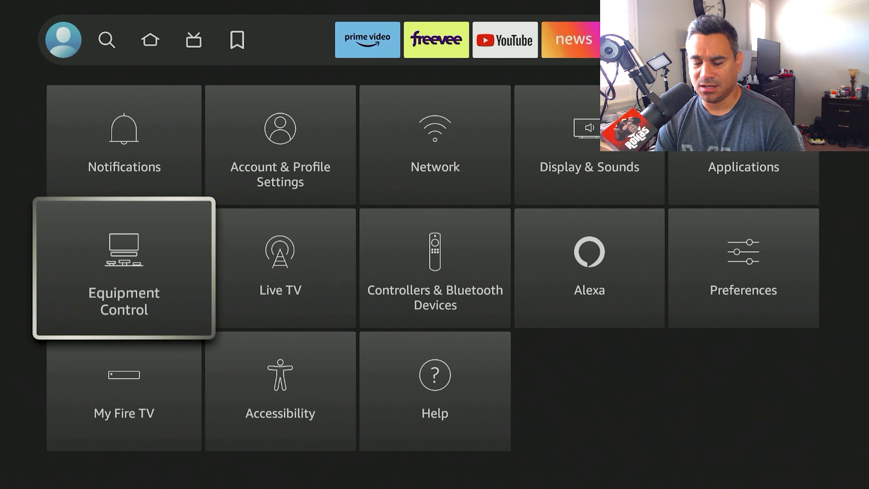
key("Right")
key("Right")
key("Left")
key("Left")
key("Down")
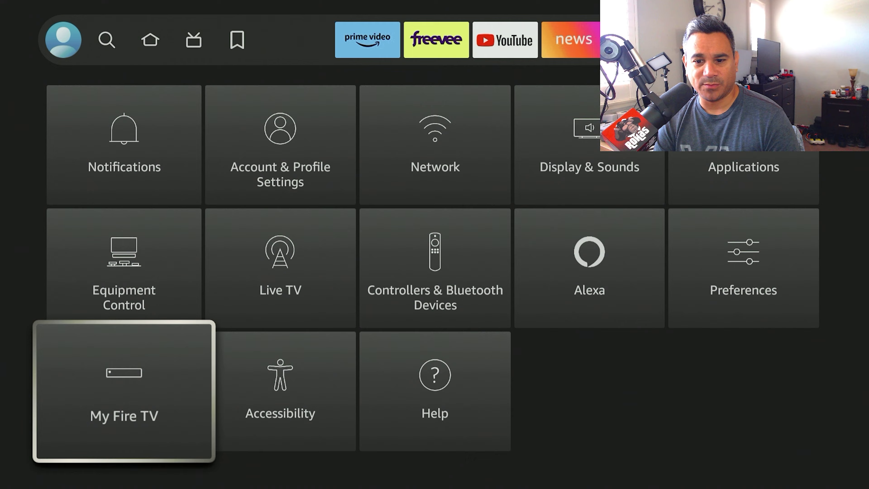
key("Return")
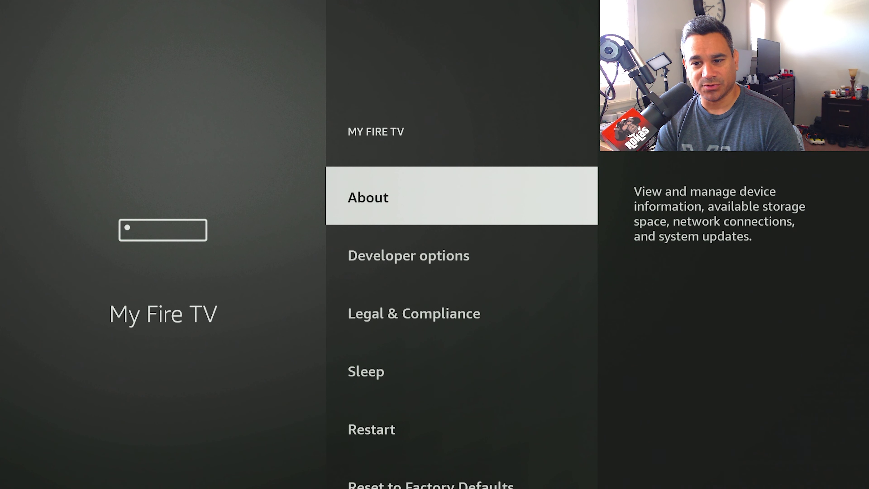
Step: Check for system updates on the About page and return to the settings grid
key("Return")
key("Down")
key("Down")
key("Down")
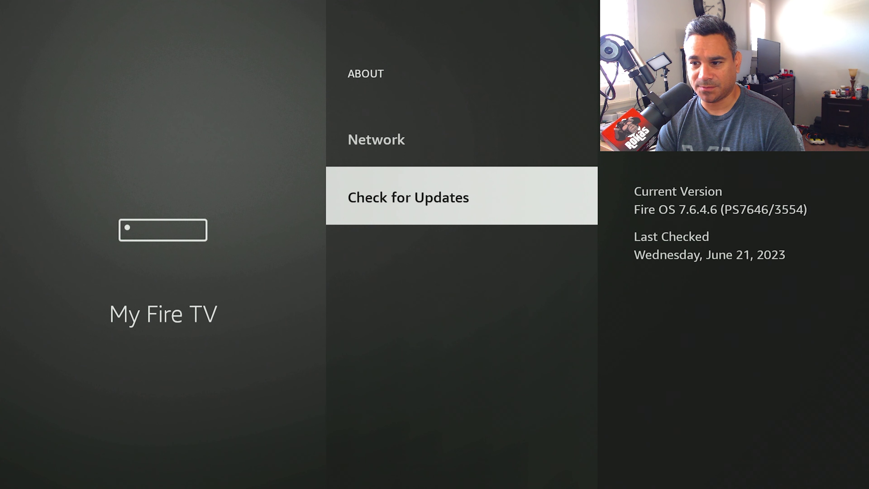
key("Return")
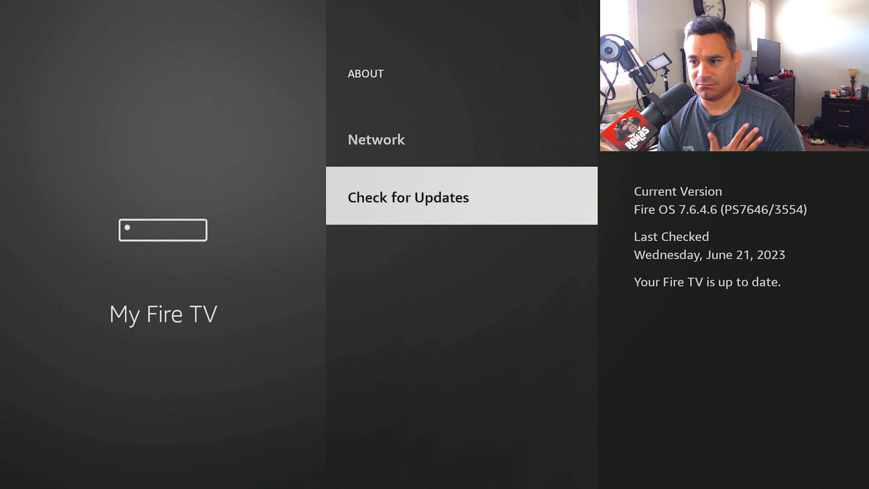
key("Escape")
key("Return")
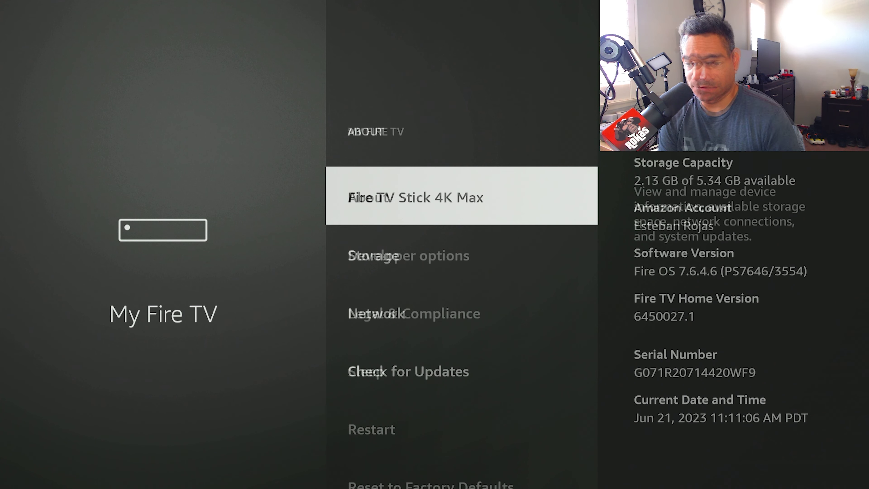
key("Escape")
key("Escape")
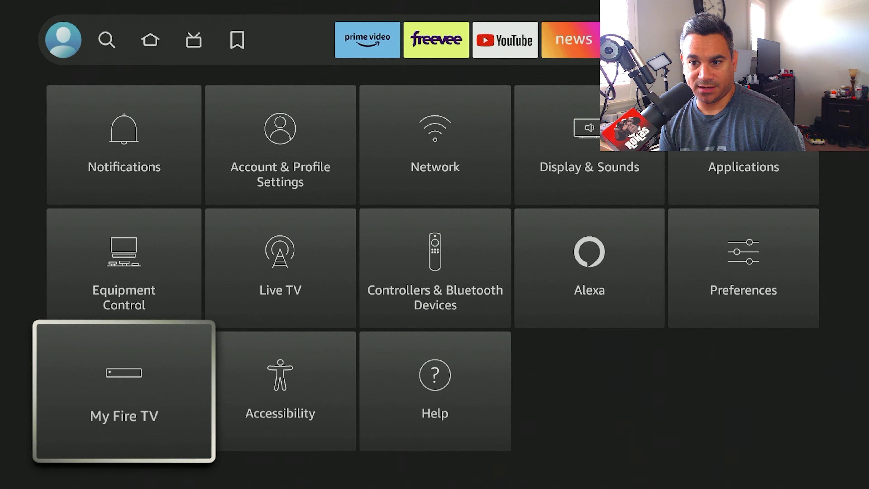
Step: Open Manage Channels in the Live TV settings to show the list of live sources
key("Up")
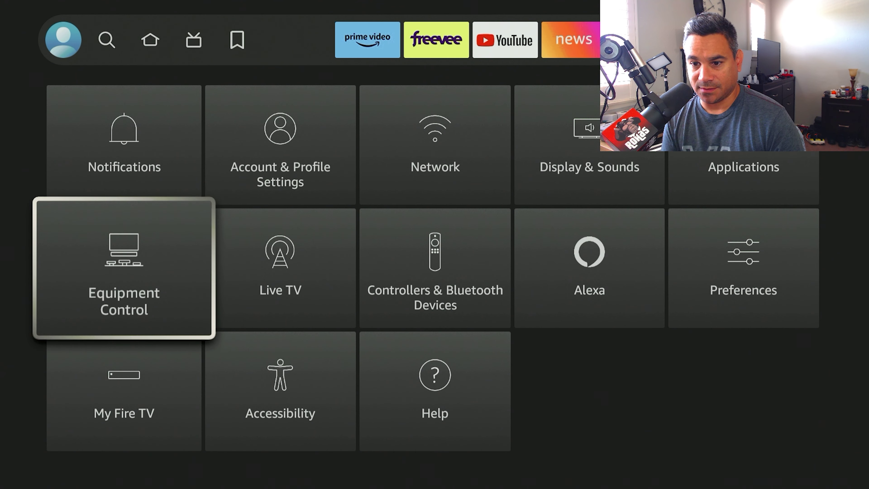
key("Right")
key("Return")
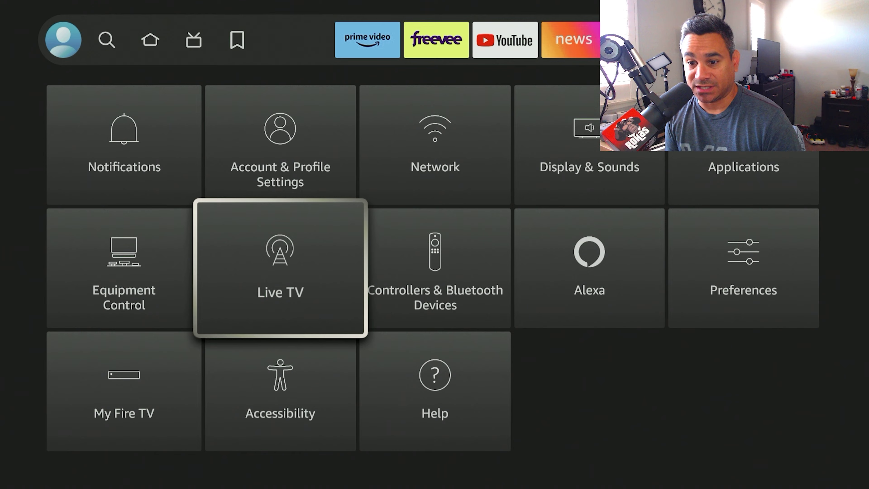
key("Down")
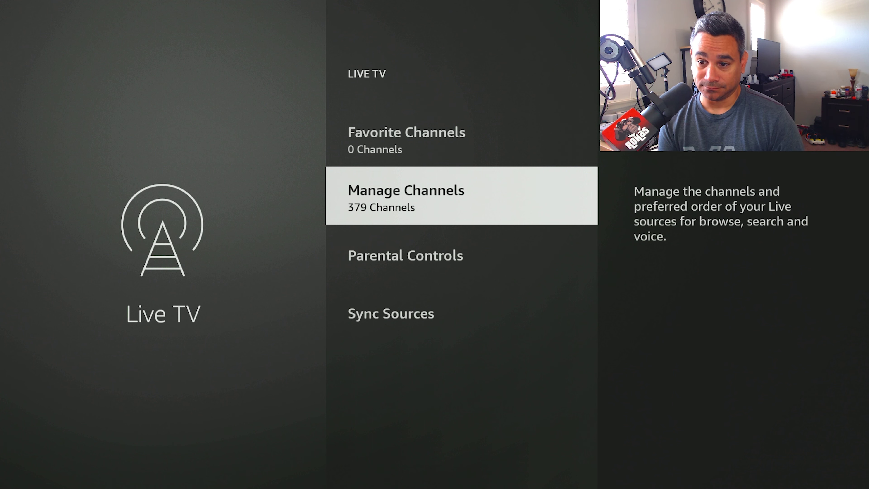
key("Return")
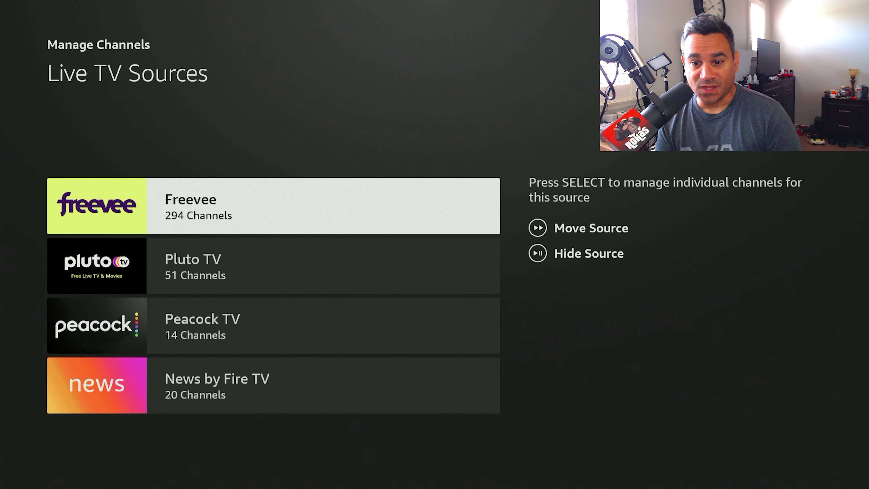
Step: Look through the Live TV sources and open Freevee to manage its individual channels
key("Down")
key("Down")
key("Down")
key("Down")
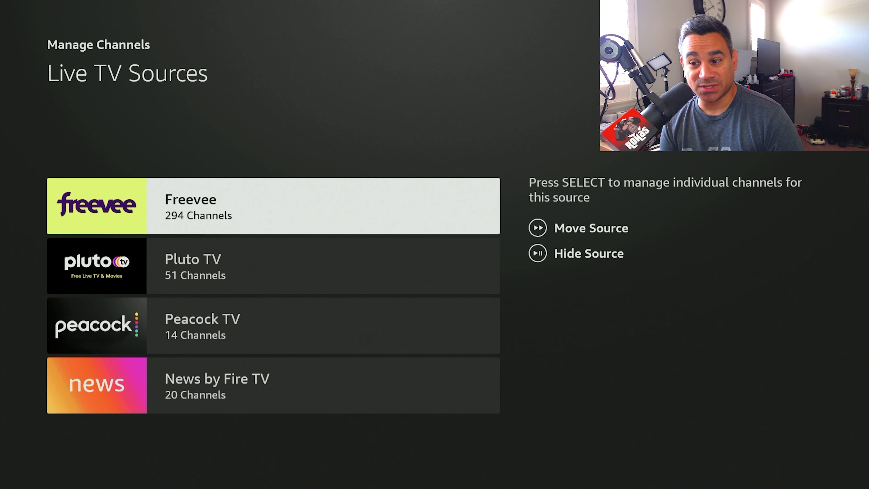
key("Return")
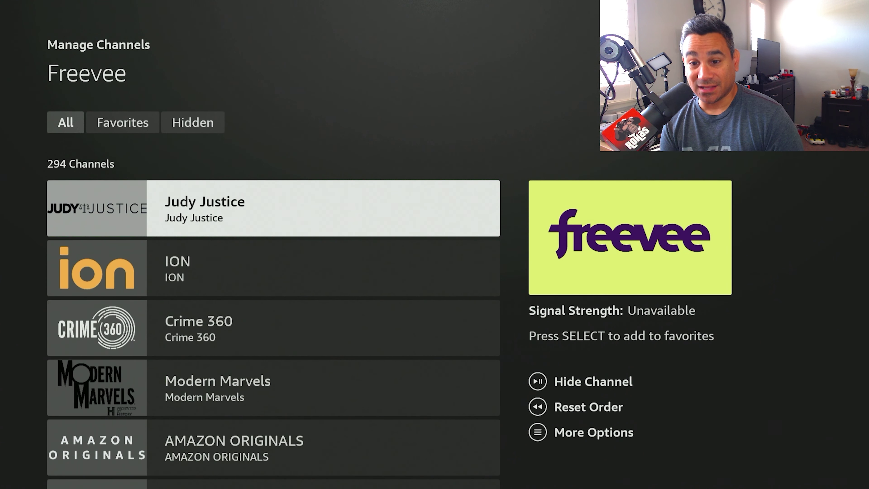
Step: Add the Judy Justice channel to the Freevee favorites
key("Down")
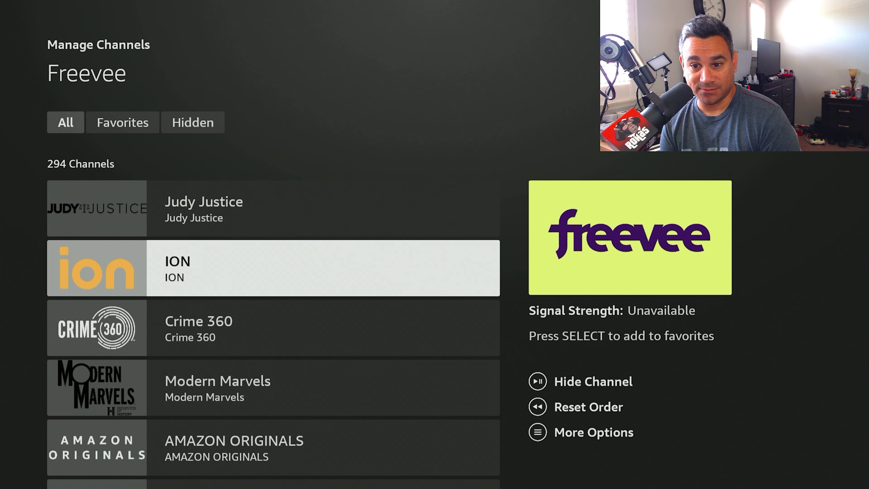
key("Up")
key("Down")
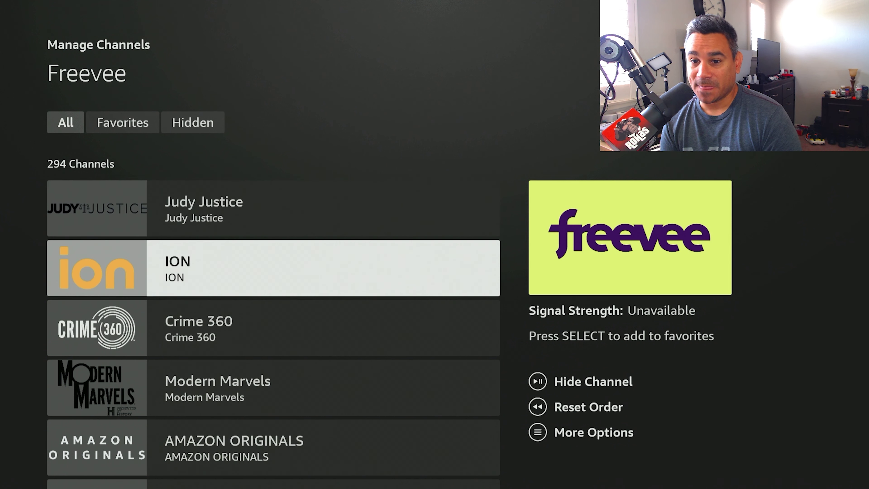
key("Up")
key("Return")
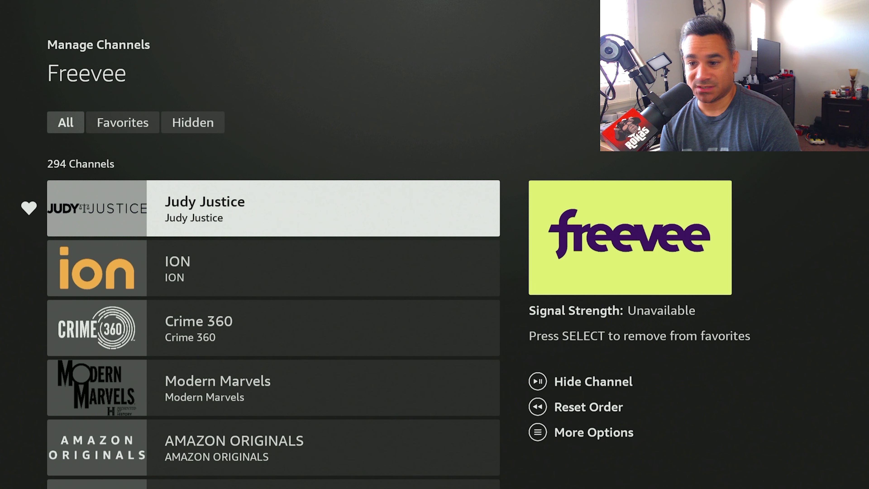
Step: Remove the Judy Justice channel from the Freevee favorites
key("Down")
key("Down")
key("Down")
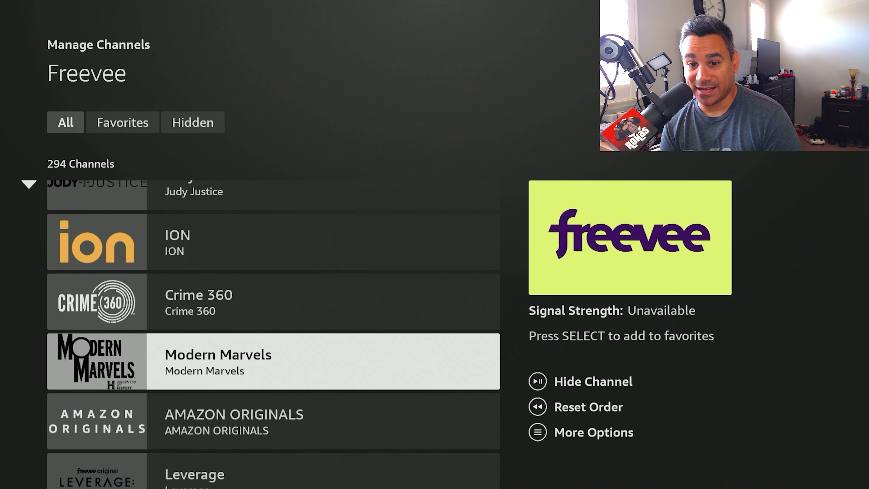
key("Up")
key("Up")
key("Up")
key("Return")
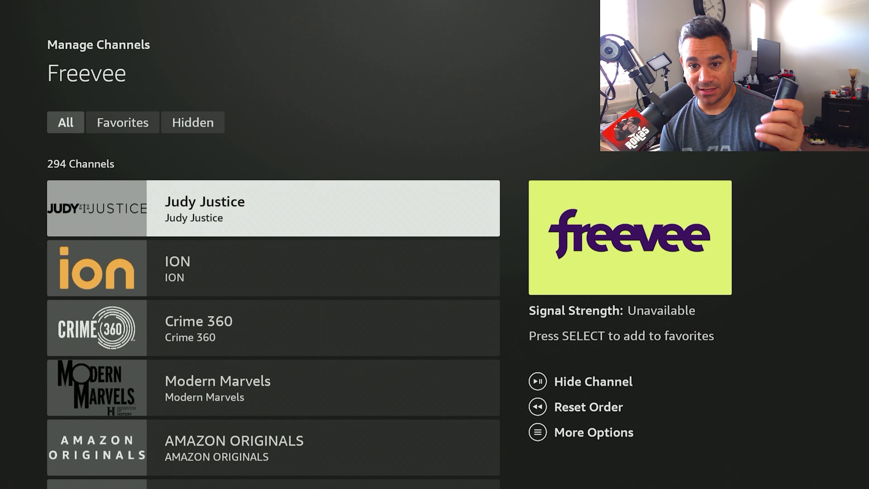
key("Return")
key("Return")
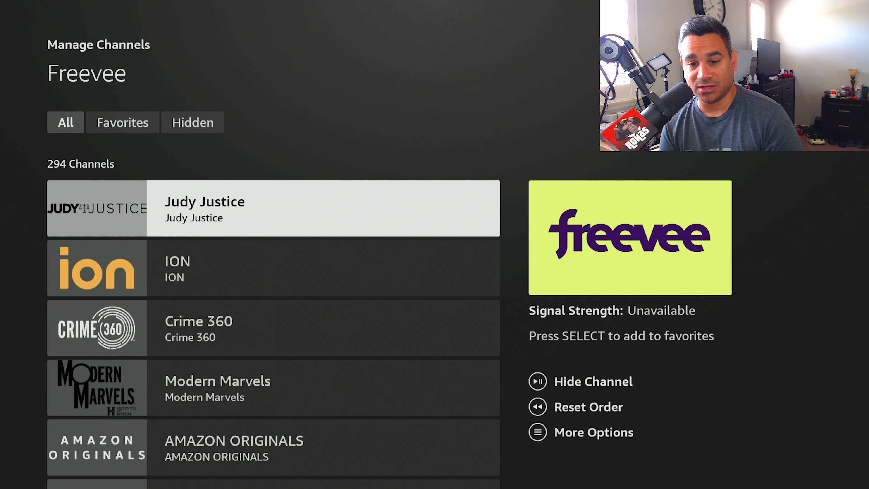
Step: Look through the individual channels listed under Freevee, from Amazon Originals to the WB TV channels, and leave channel management
key("Down")
key("Down")
key("Down")
key("Down")
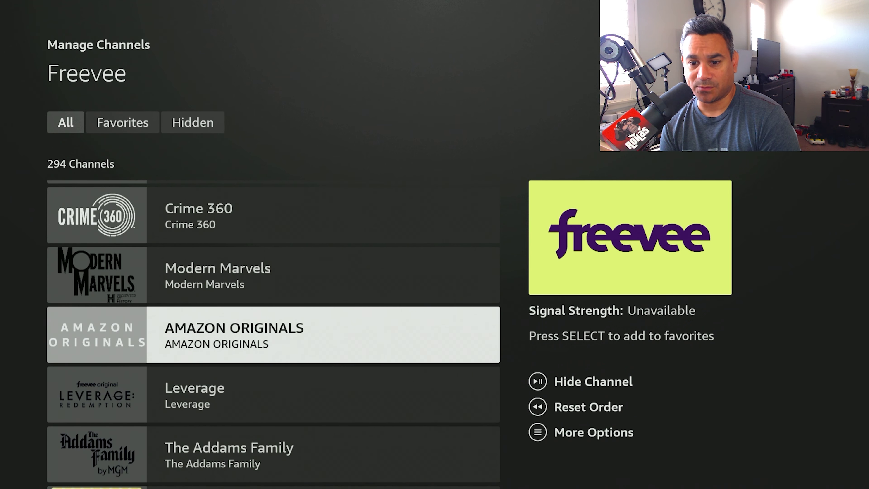
key("Down")
key("Down")
key("Down")
key("Down")
key("Down")
key("Down")
key("Up")
key("Up")
key("Up")
key("Up")
key("Up")
key("Up")
key("Up")
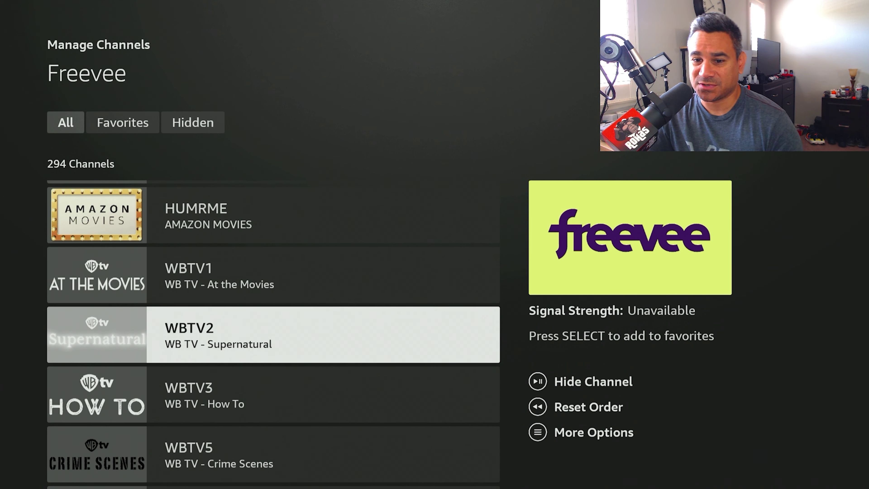
key("Up")
key("Up")
key("Up")
key("Down")
key("Down")
key("Down")
key("Down")
key("Down")
key("Down")
key("Down")
key("Down")
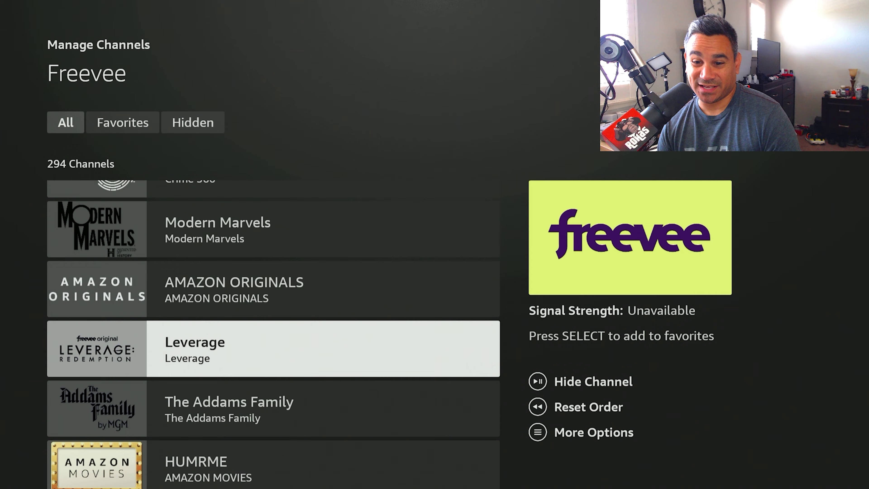
key("Down")
key("Down")
key("Down")
key("Down")
key("Down")
key("Down")
key("Down")
key("Down")
key("Down")
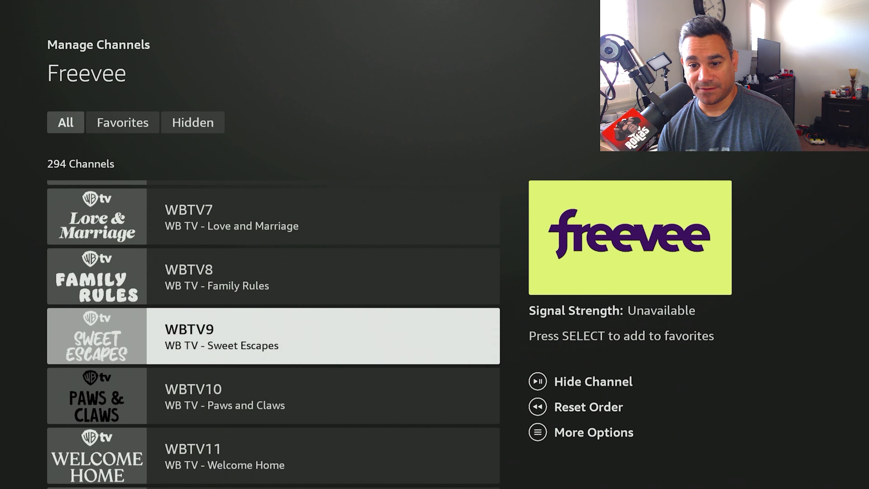
key("Up")
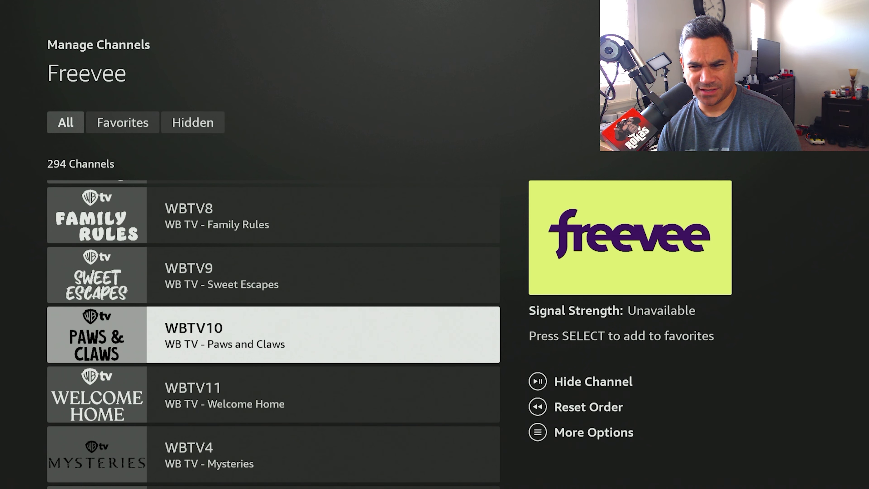
key("Up")
key("Up")
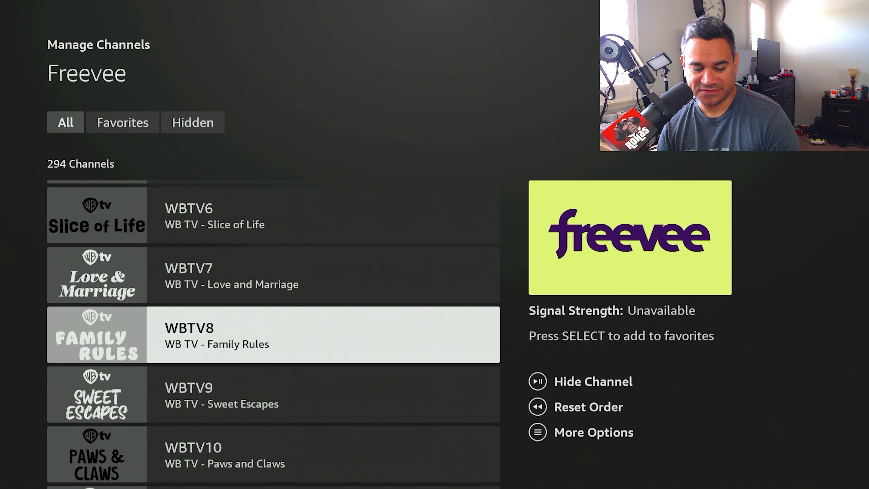
key("Escape")
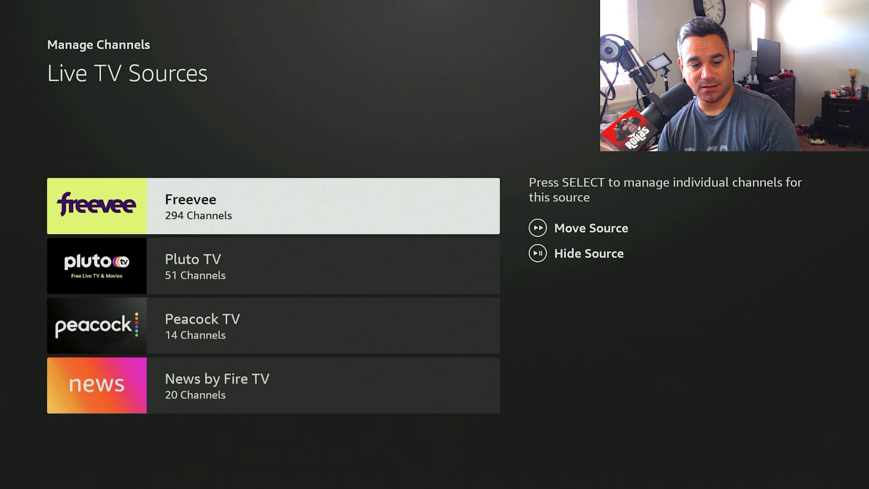
key("Escape")
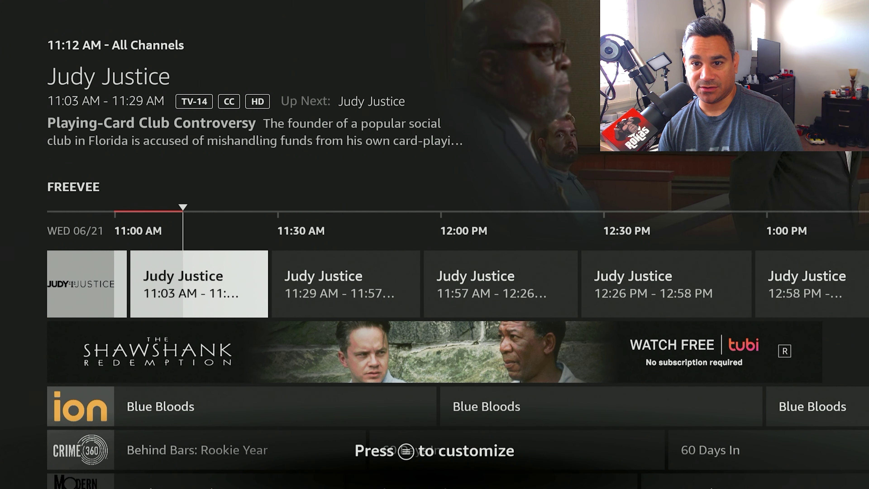
Step: Browse the Freevee channels and their scheduled programs in the All Channels live guide
key("Down")
key("Down")
key("Down")
key("Down")
key("Down")
key("Down")
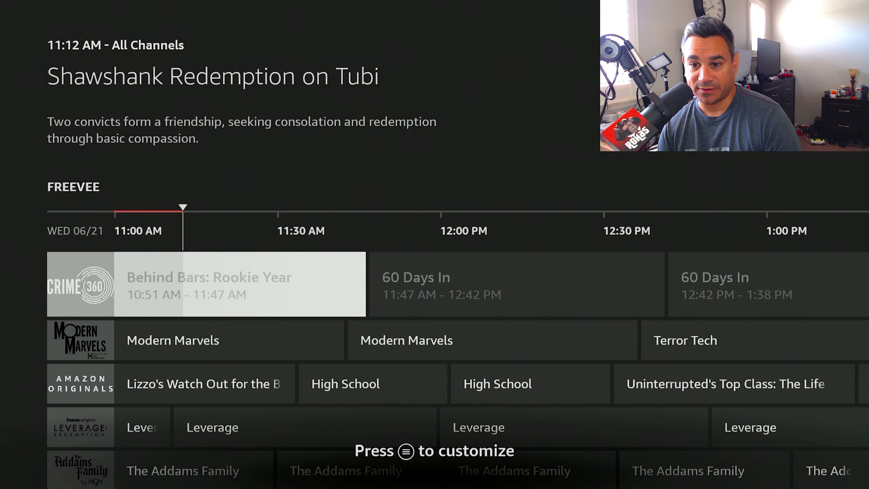
key("Down")
key("Down")
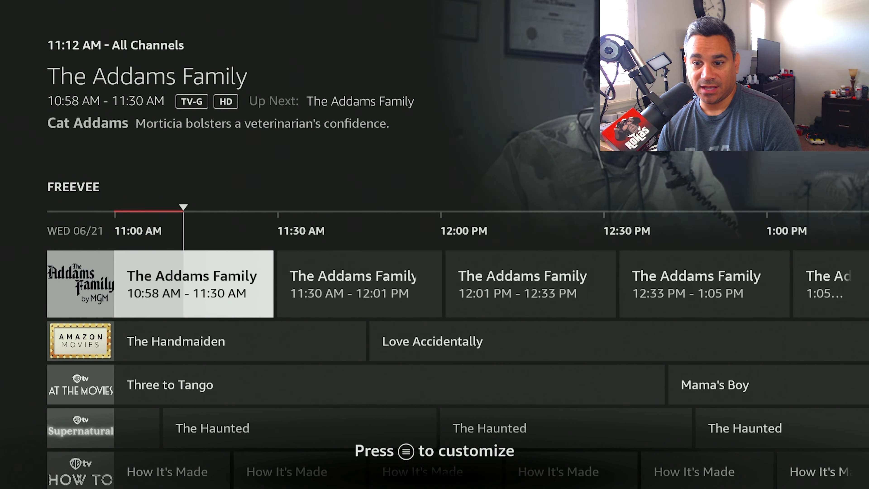
key("Down")
key("Down")
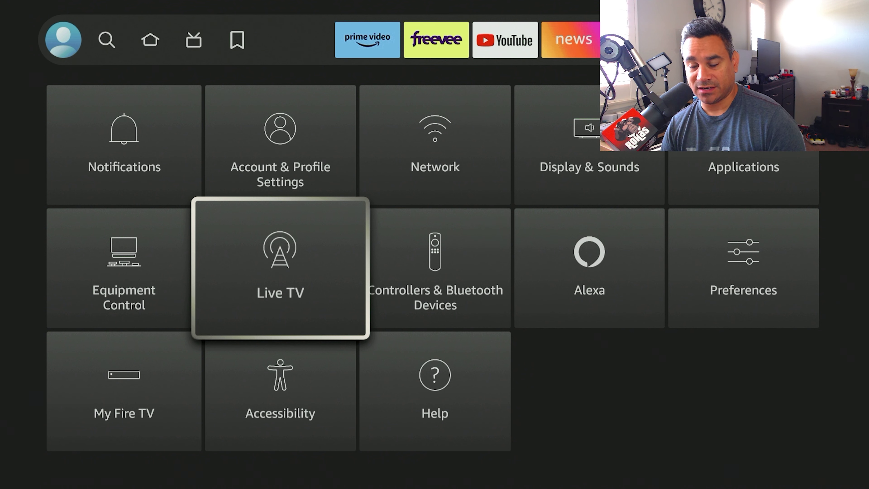
Step: Open Privacy Settings within the Preferences category of the settings grid
key("Right")
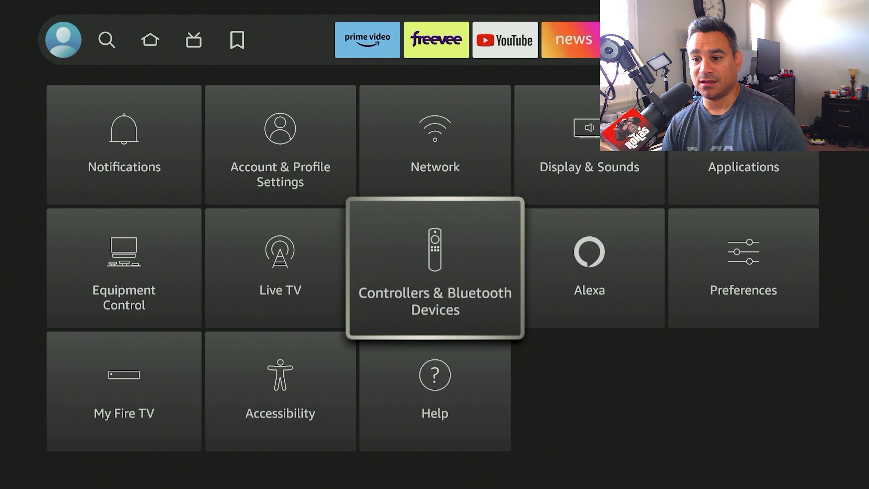
key("Right")
key("Right")
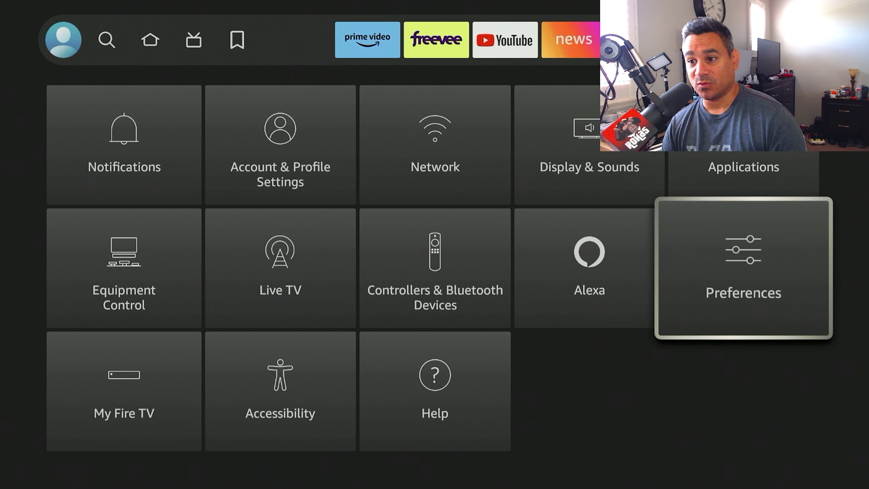
key("Return")
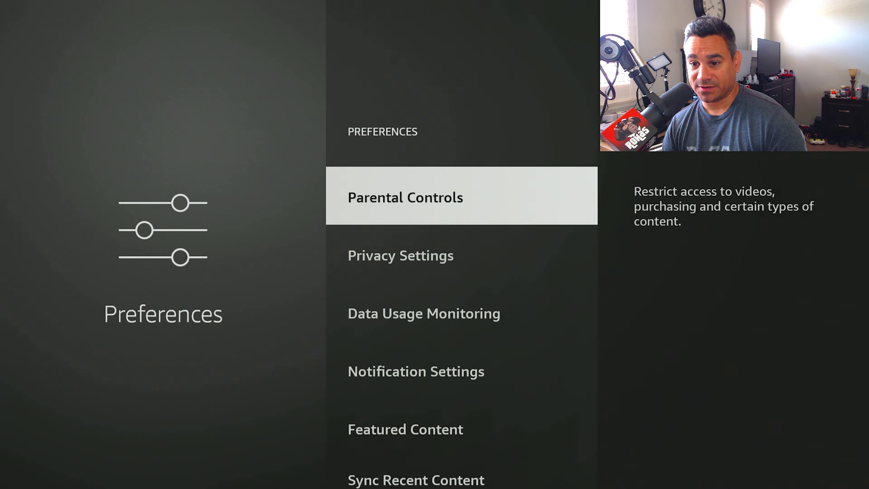
key("Down")
key("Return")
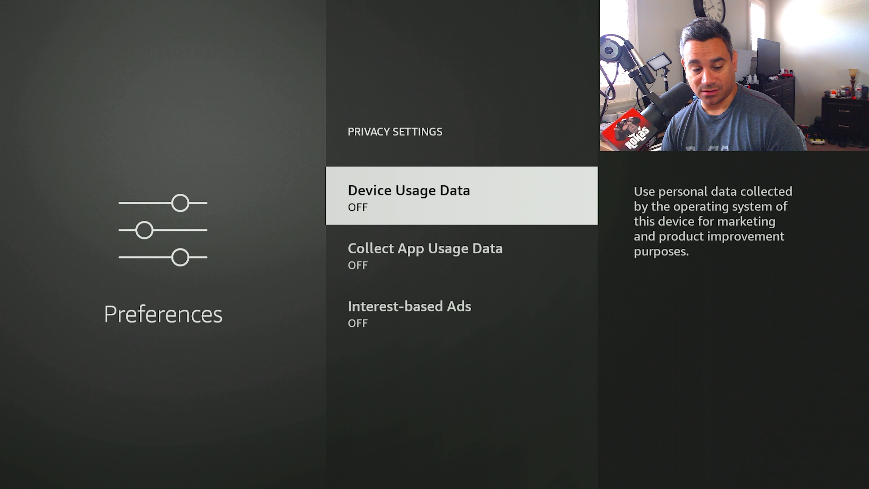
Step: Review the Device Usage Data, Collect App Usage Data and Interest-based Ads options in Privacy Settings
key("Escape")
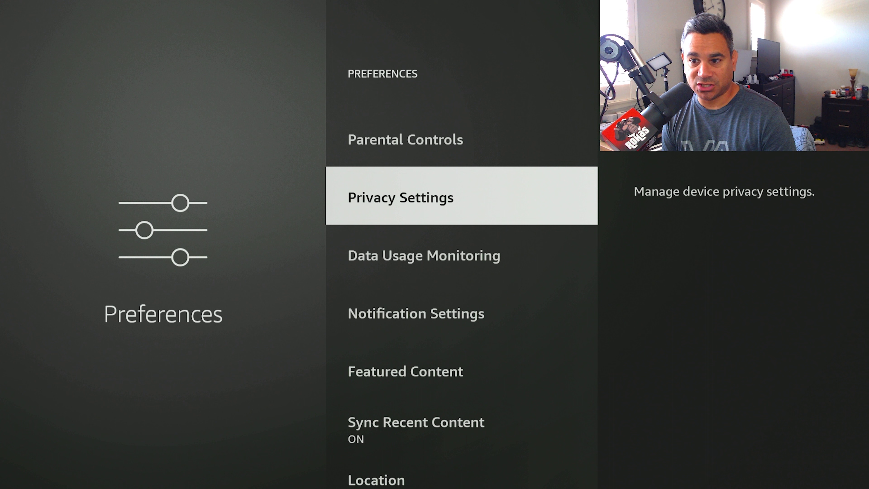
key("Return")
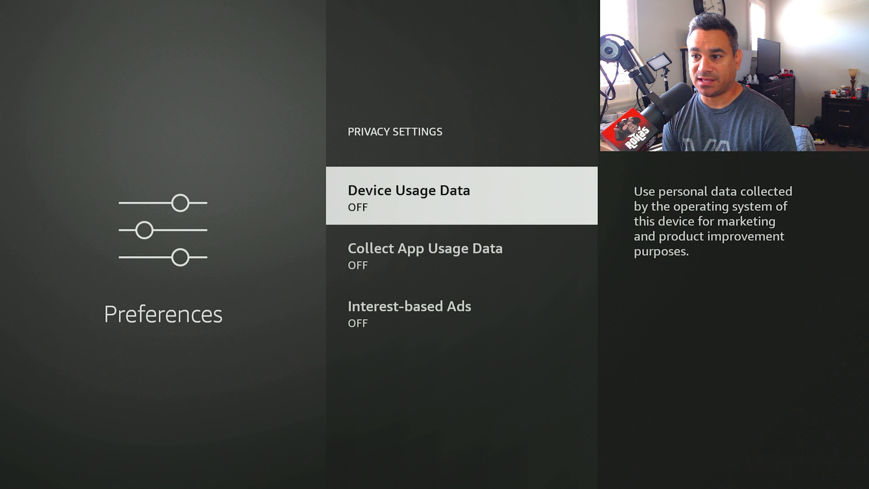
key("Escape")
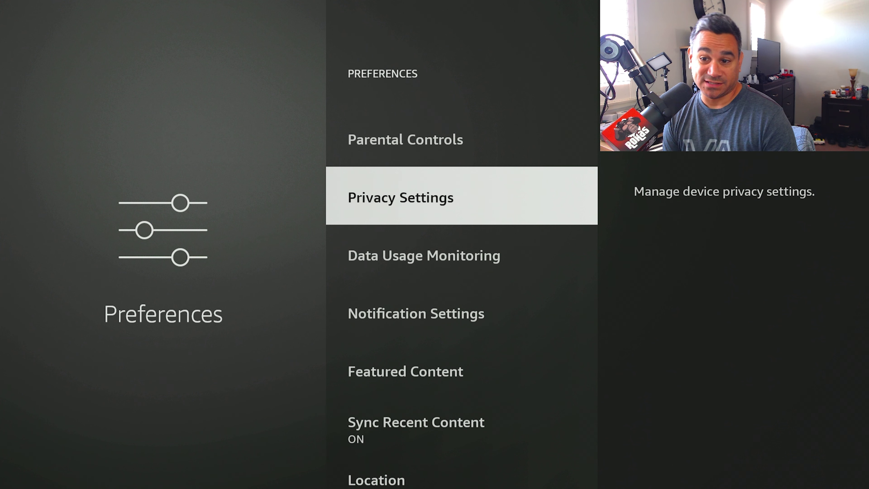
key("Return")
key("Escape")
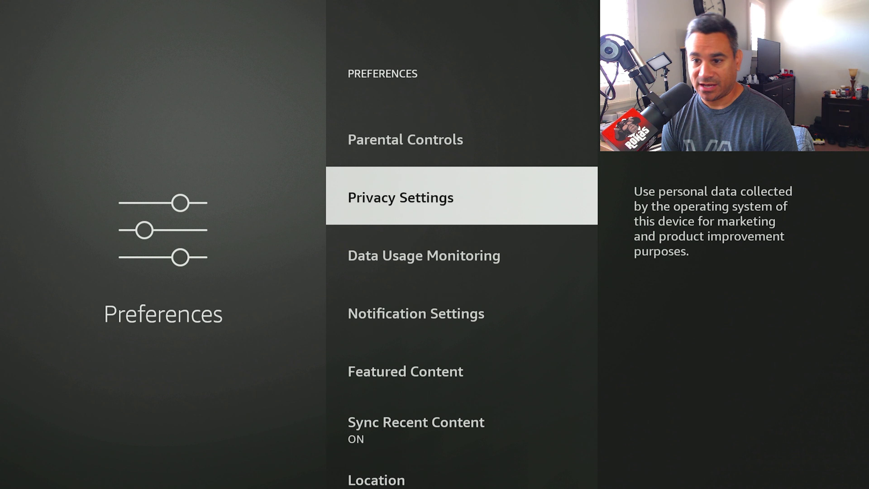
key("Return")
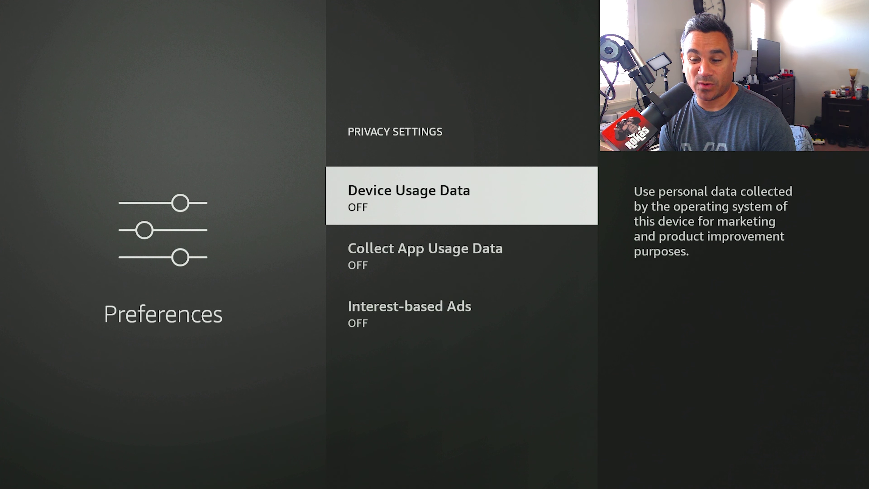
Step: Leave Privacy Settings and Preferences and return to the Home screen
key("Escape")
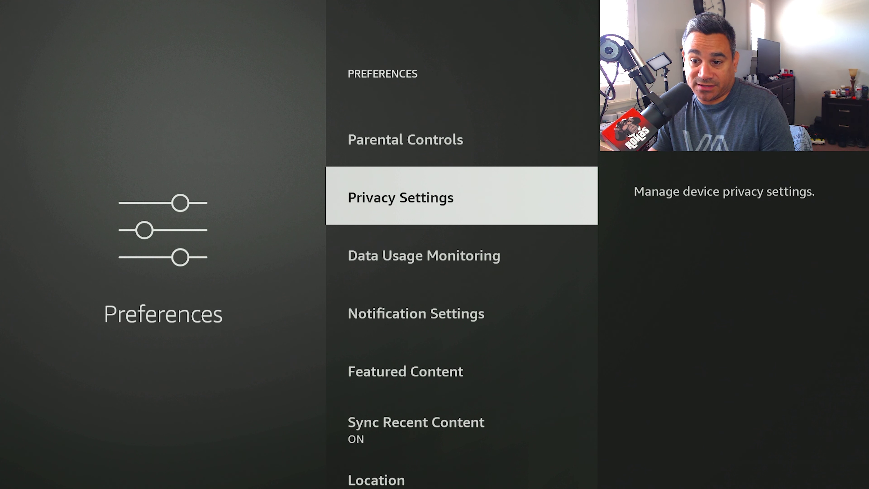
key("Escape")
key("Escape")
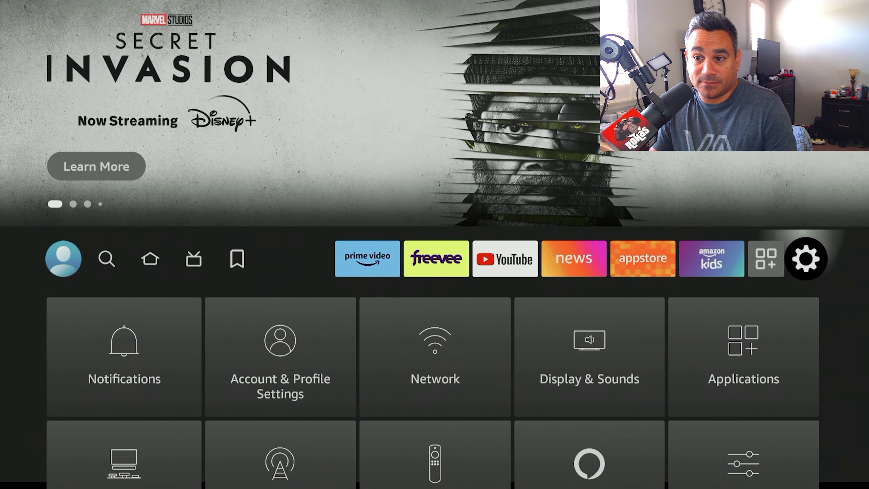
key("Escape")
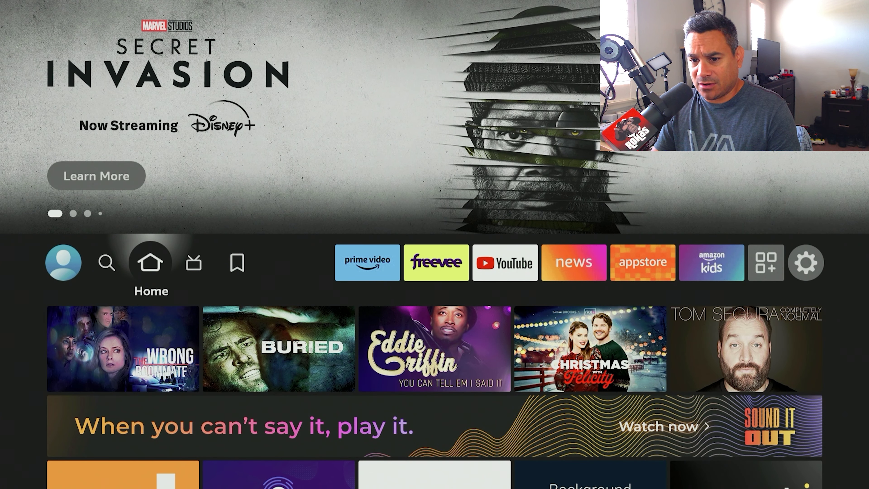